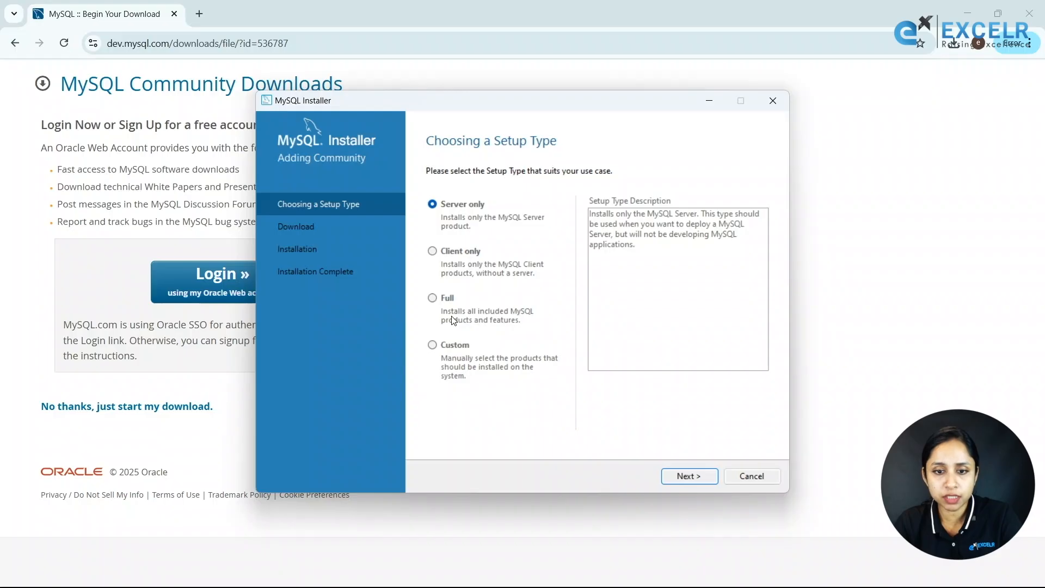
Choose the Custom setup type and add MySQL Server 8.0.41 - X64 to the install list.
click(433, 345)
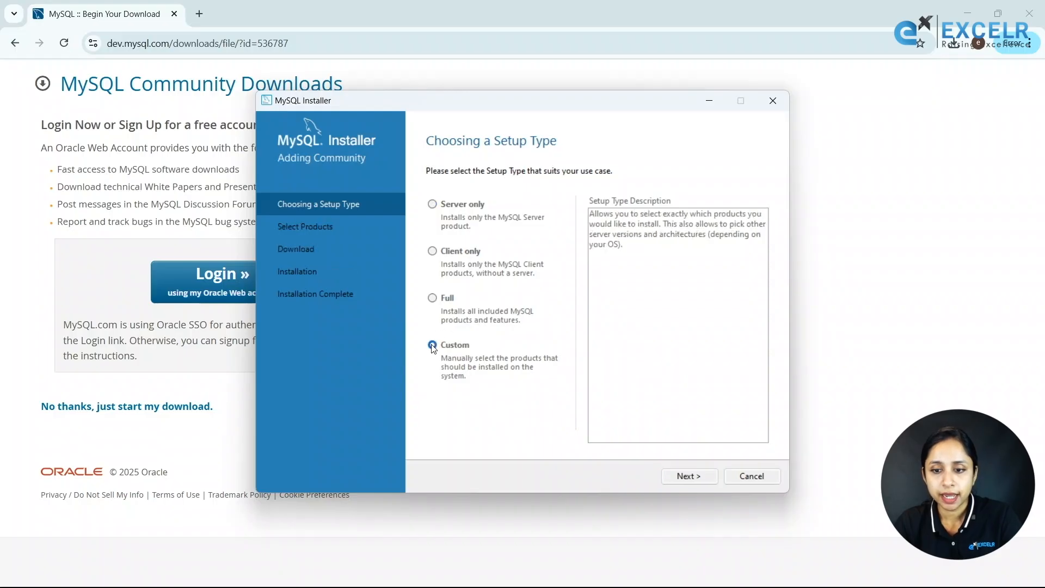
click(670, 476)
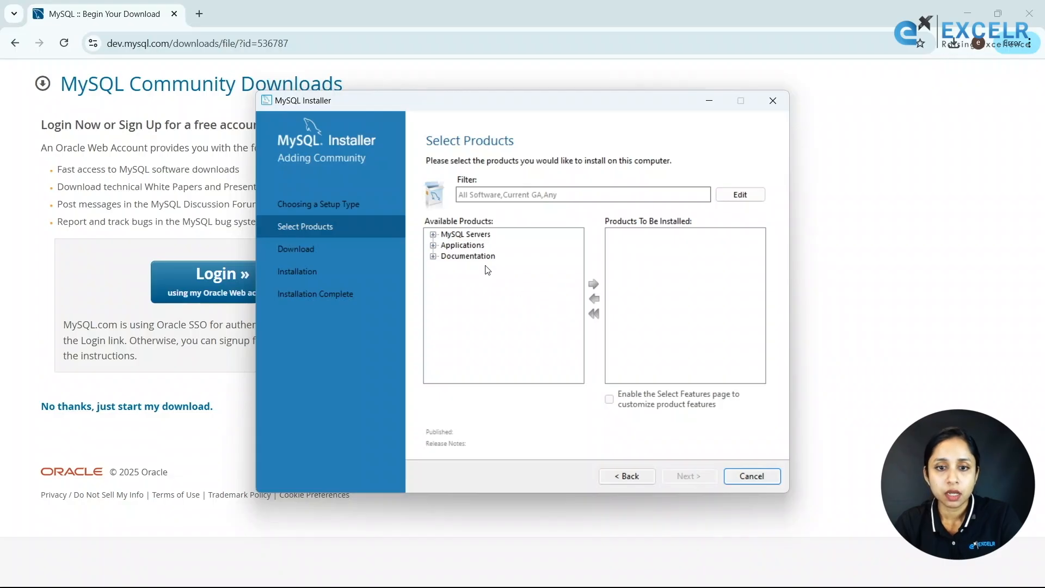
click(433, 235)
click(447, 245)
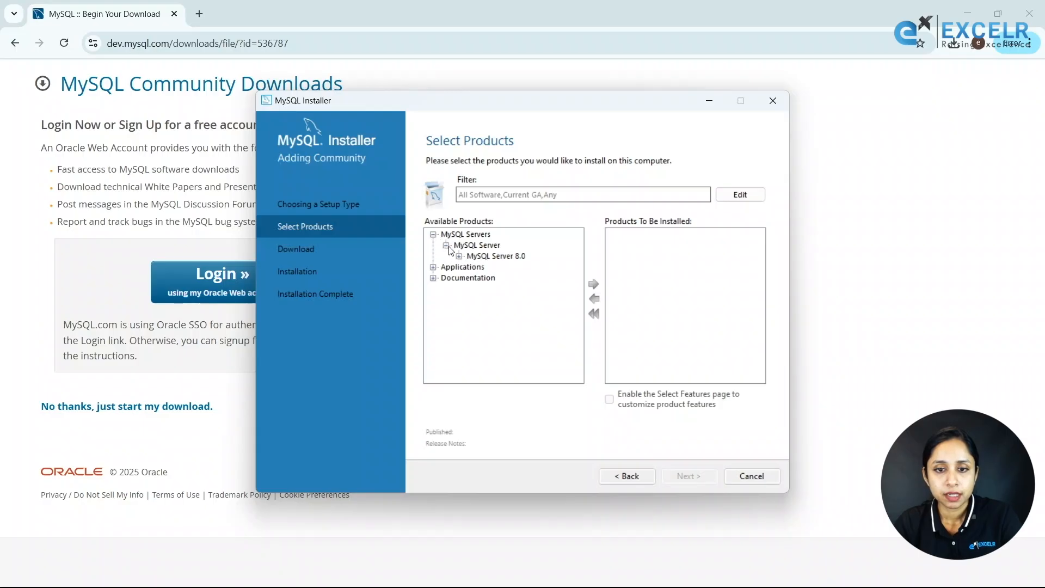
click(459, 256)
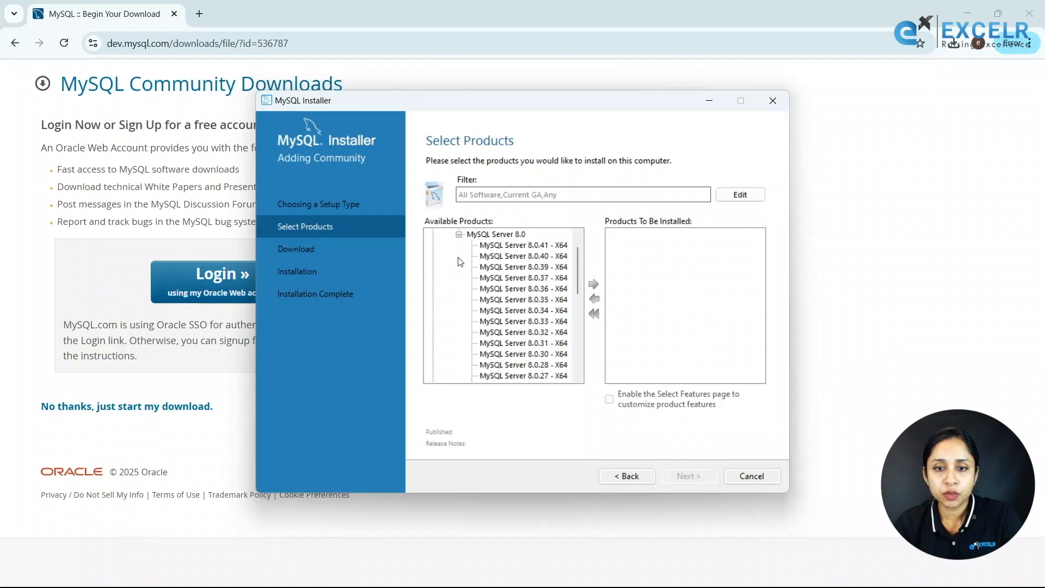
click(522, 246)
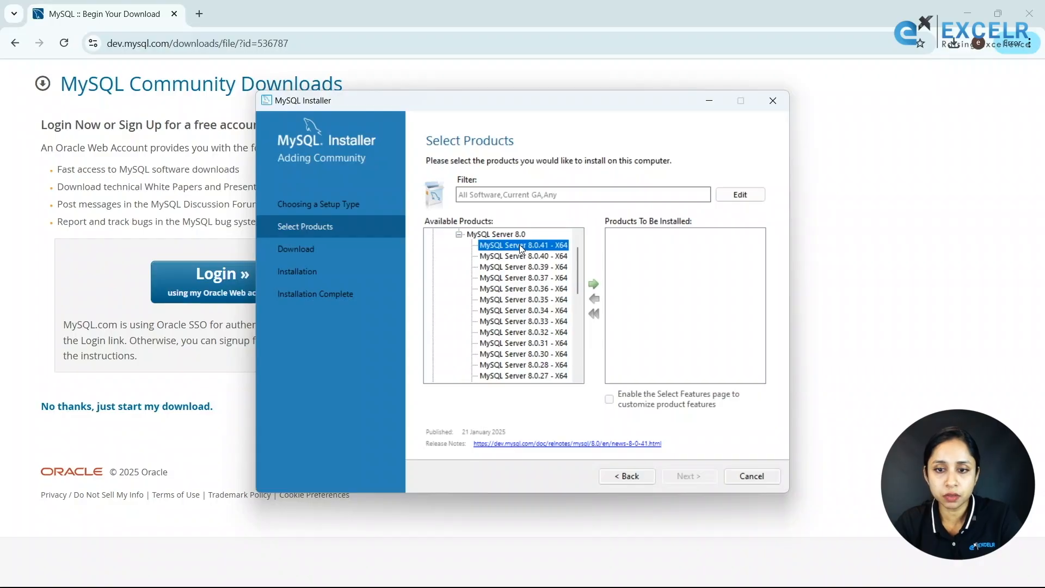
click(594, 284)
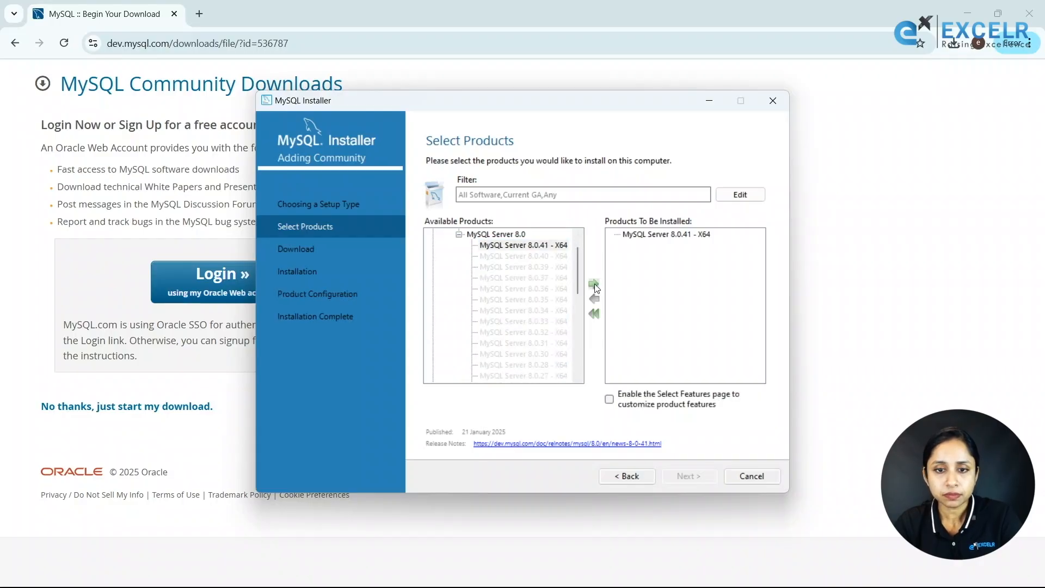
click(459, 234)
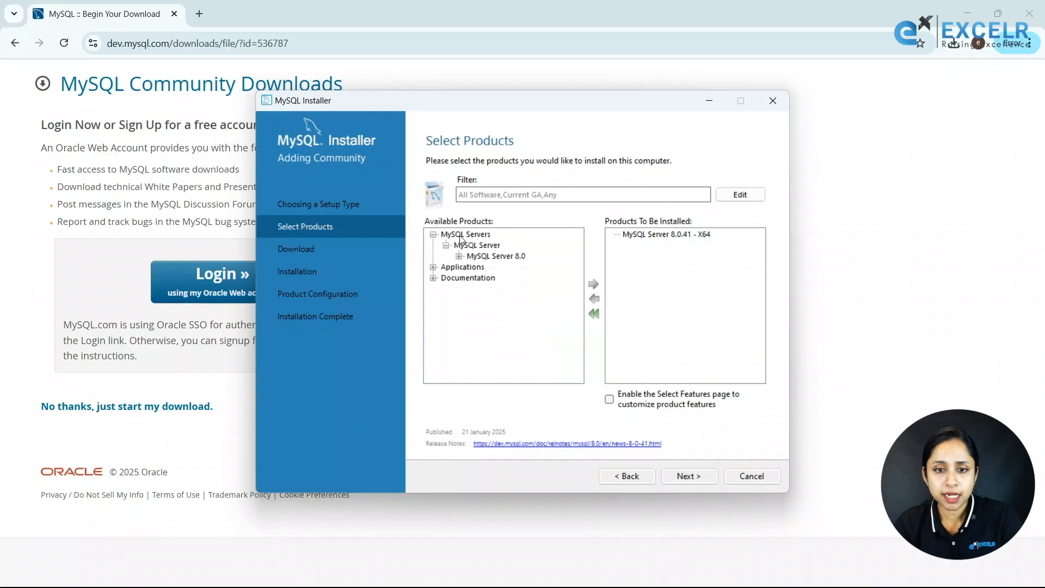
Add MySQL Workbench 8.0.41 - X64 to the install list and continue past product selection.
click(434, 267)
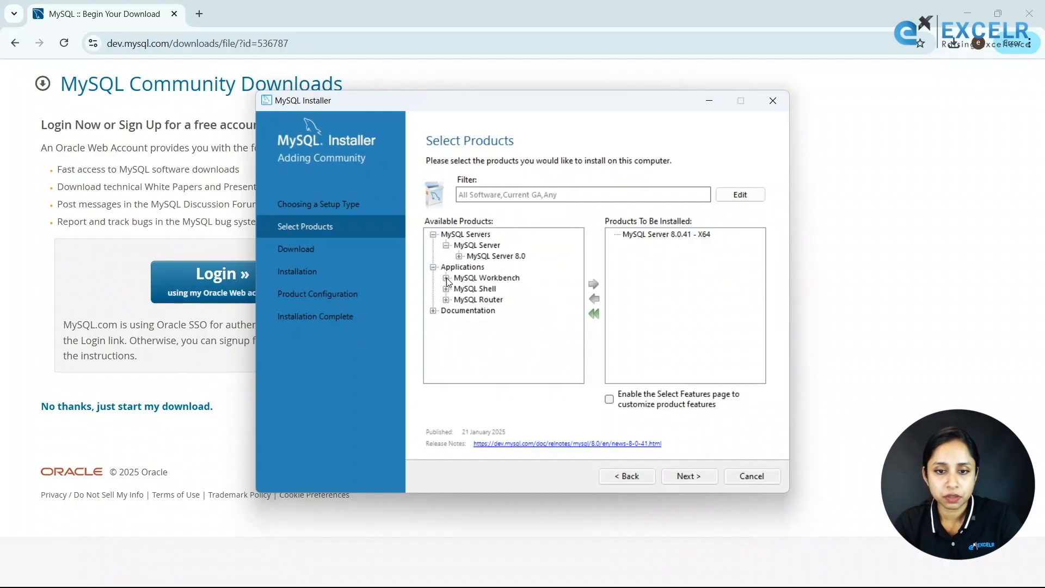
click(446, 278)
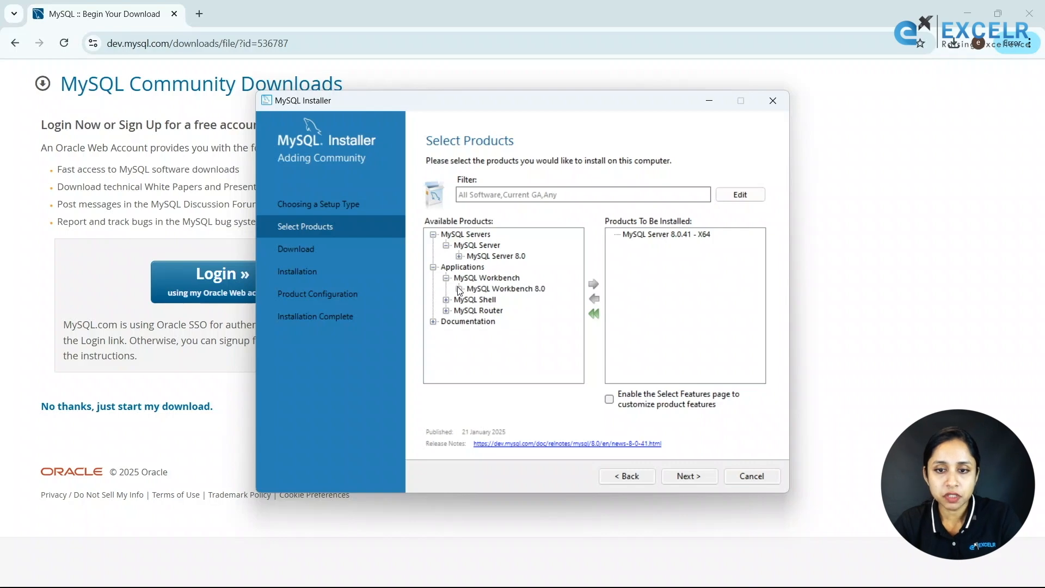
click(459, 289)
click(512, 246)
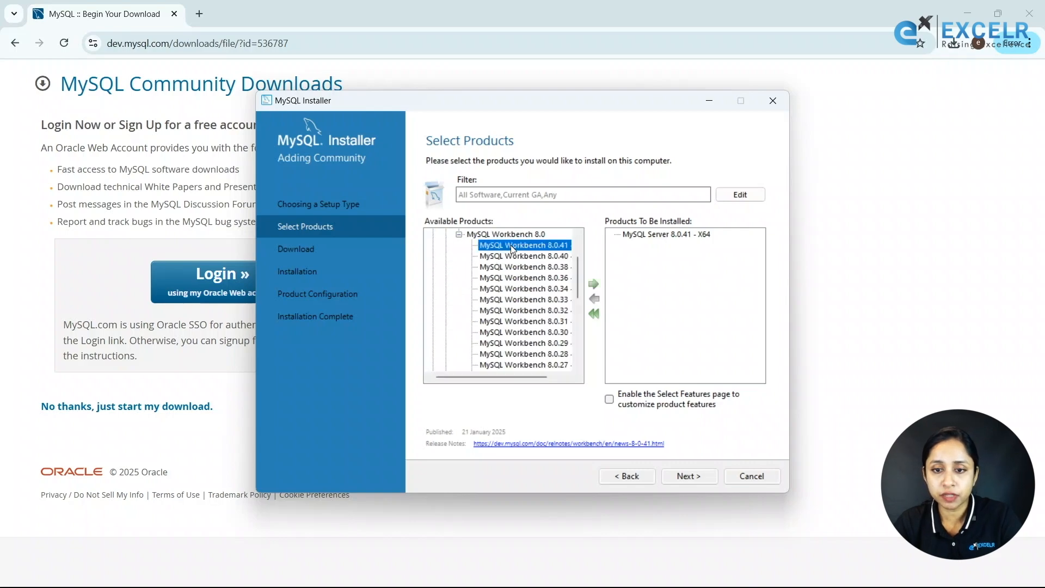
click(592, 285)
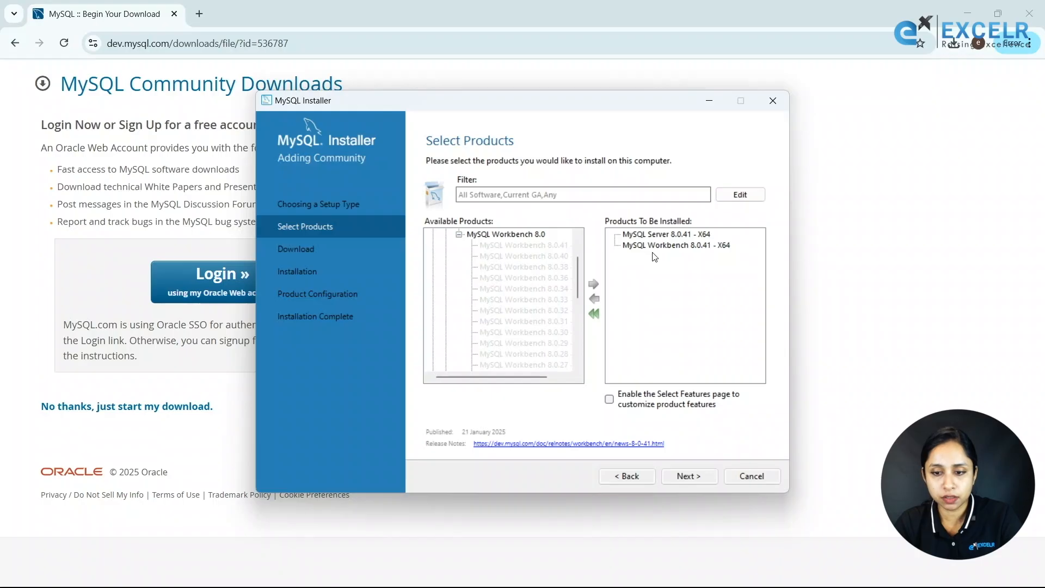
click(675, 478)
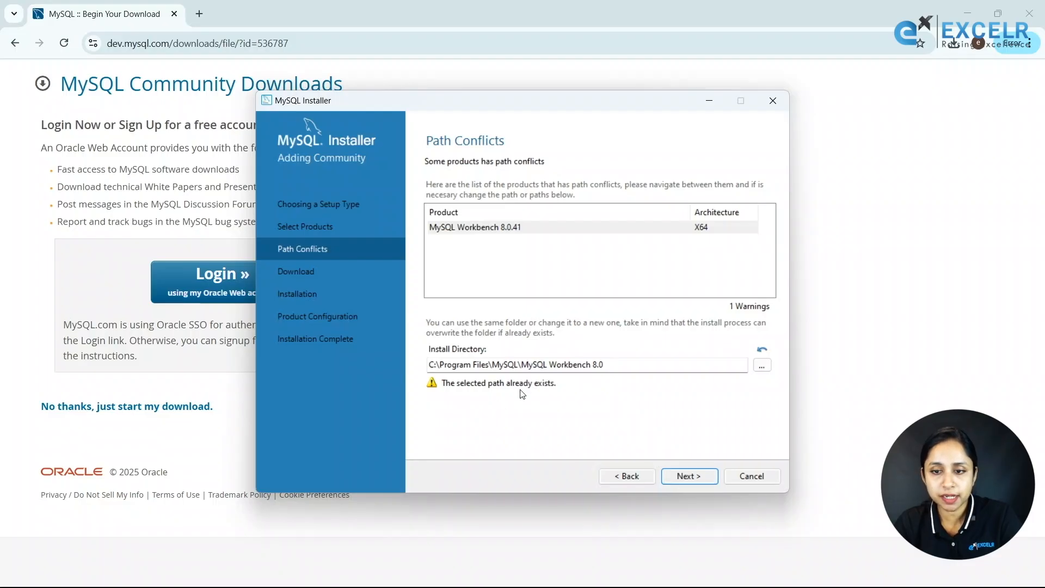
Proceed past the Path Conflicts warning, keeping Workbench's existing install folder.
click(682, 477)
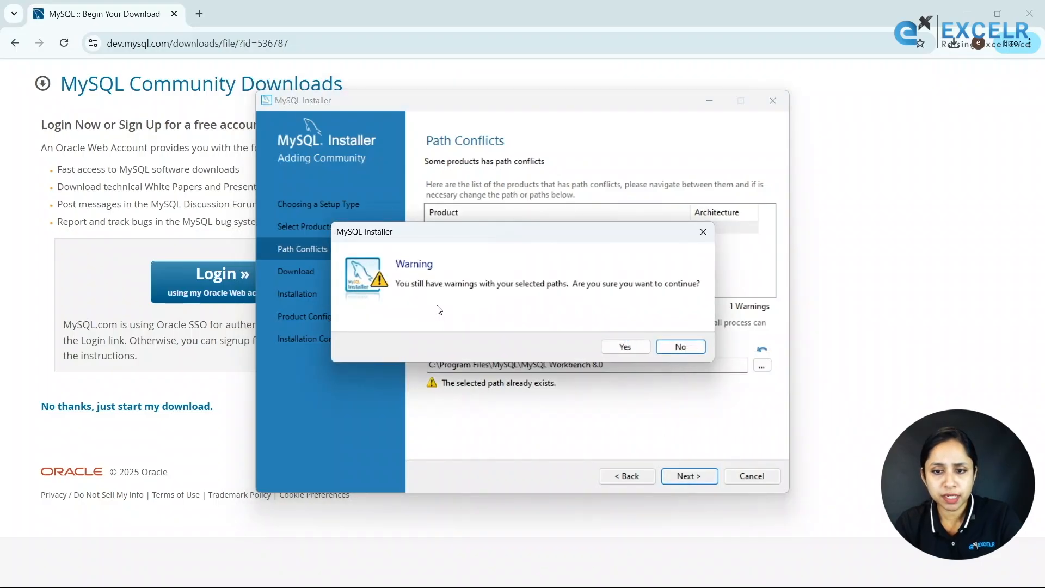
click(633, 348)
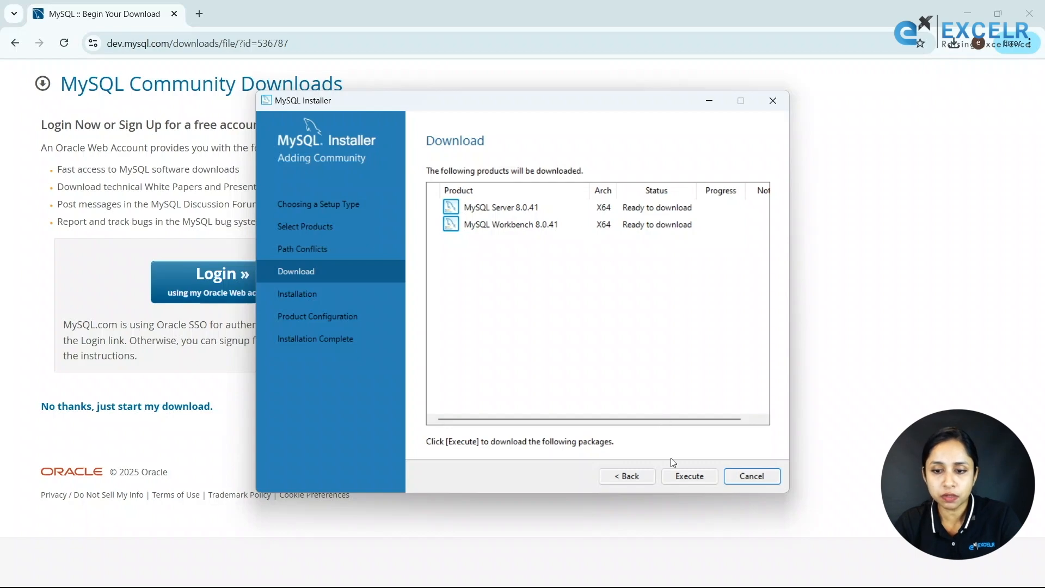
Download and install MySQL Server 8.0.41 and Workbench 8.0.41, then continue to Product Configuration.
click(675, 475)
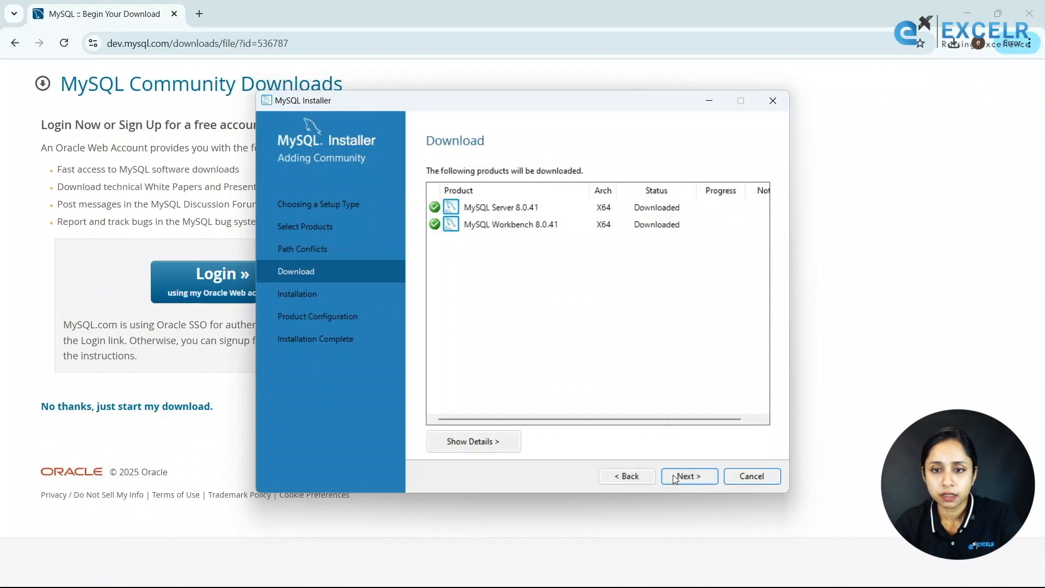
click(672, 474)
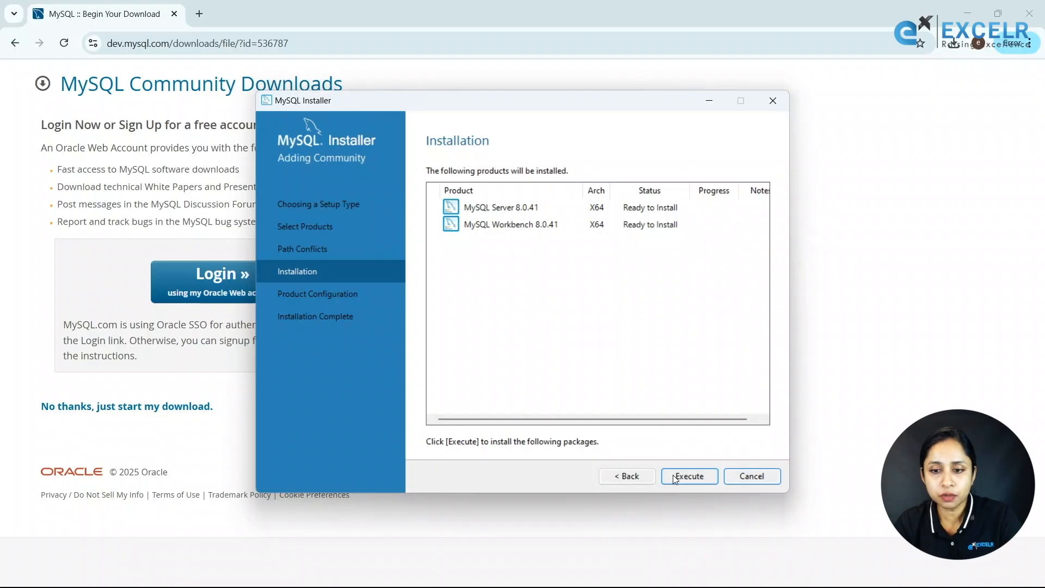
click(674, 477)
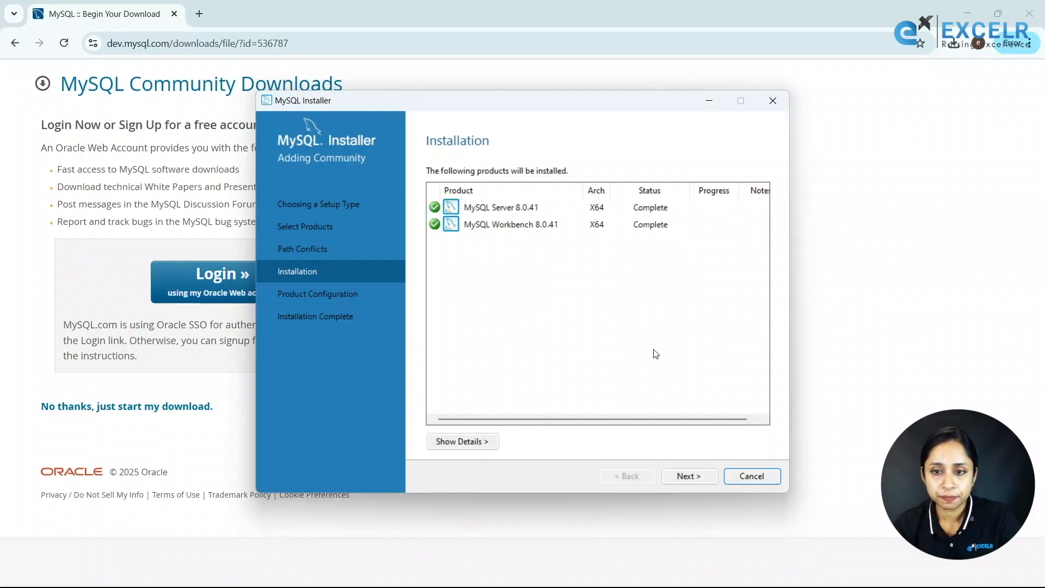
click(682, 480)
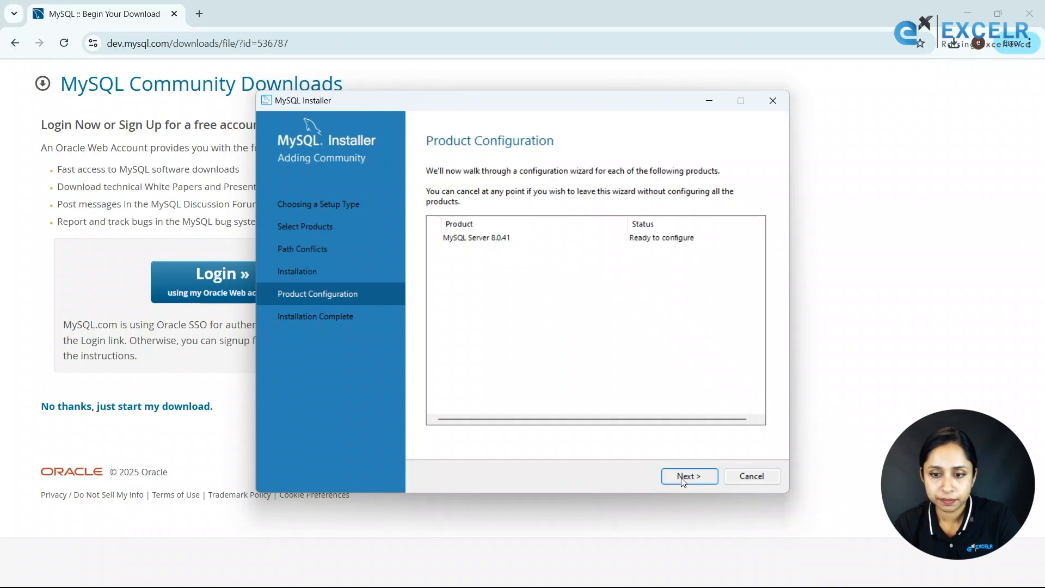
Accept default networking on port 3306 and strong password authentication to reach Accounts and Roles.
click(683, 477)
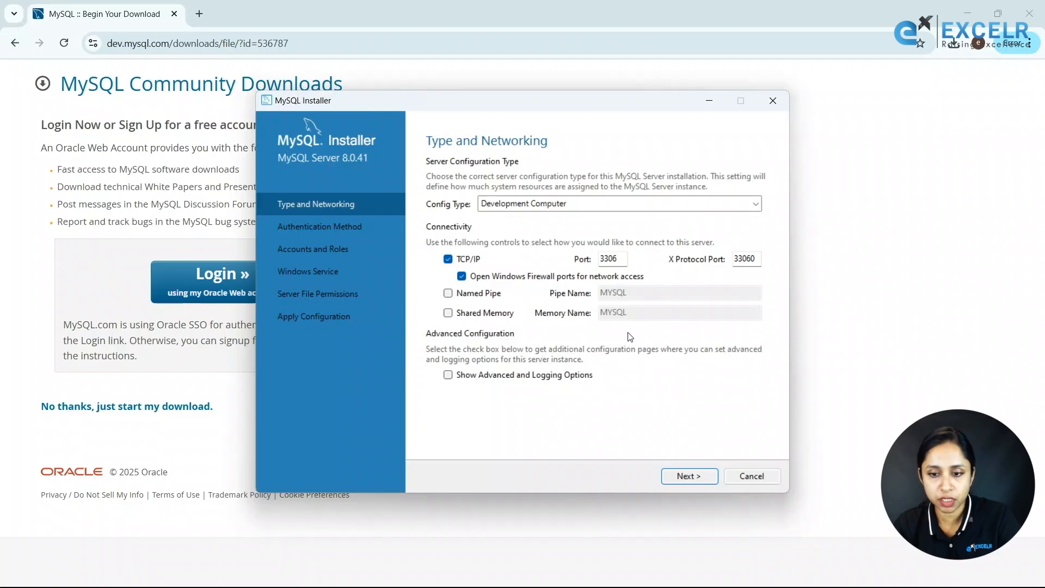
click(673, 477)
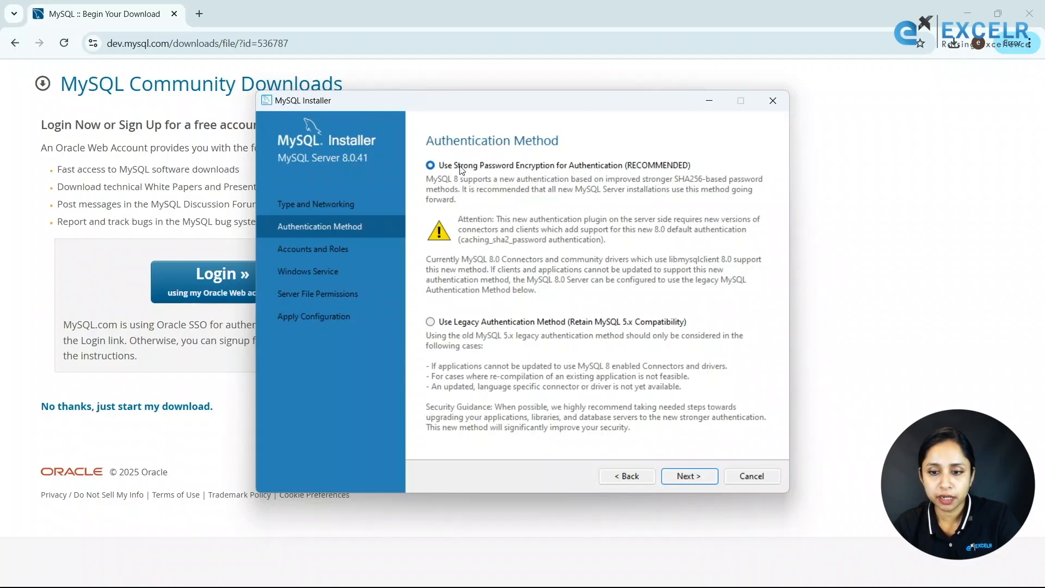
click(679, 478)
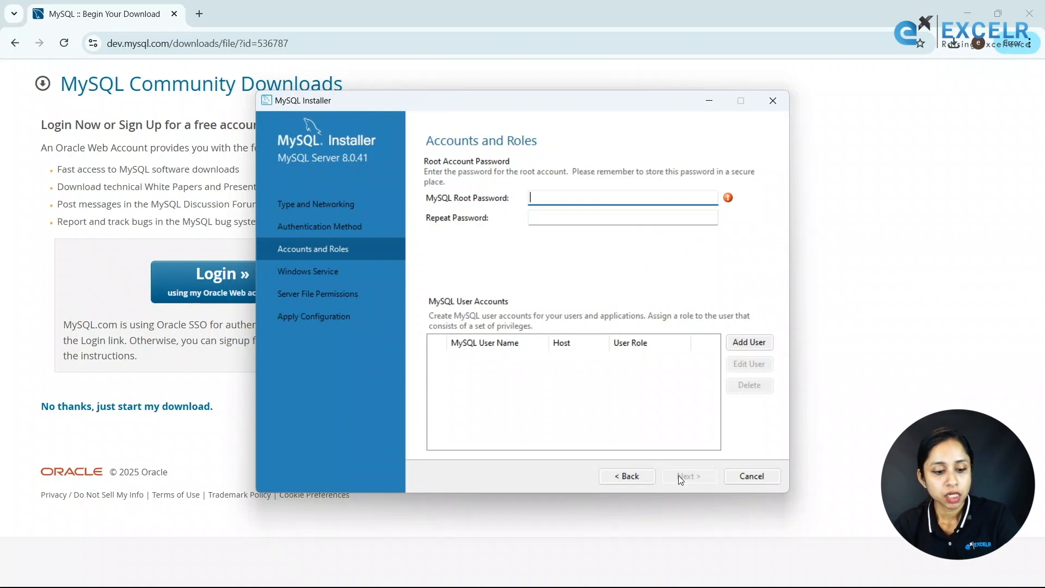
With Caps Lock off, enter the root account password, repeat it to confirm, and continue.
key(Caps_Lock)
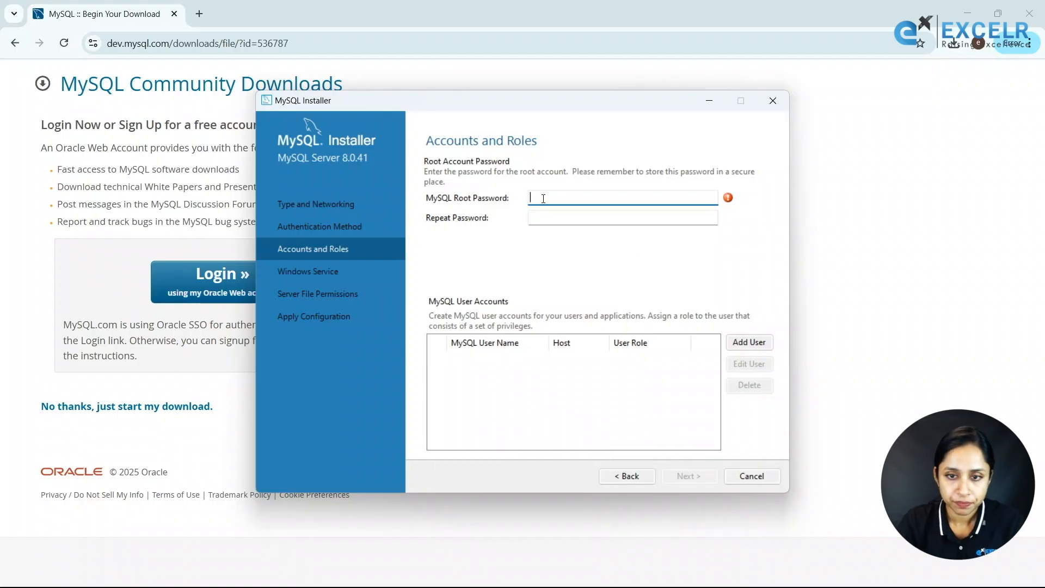
text(root)
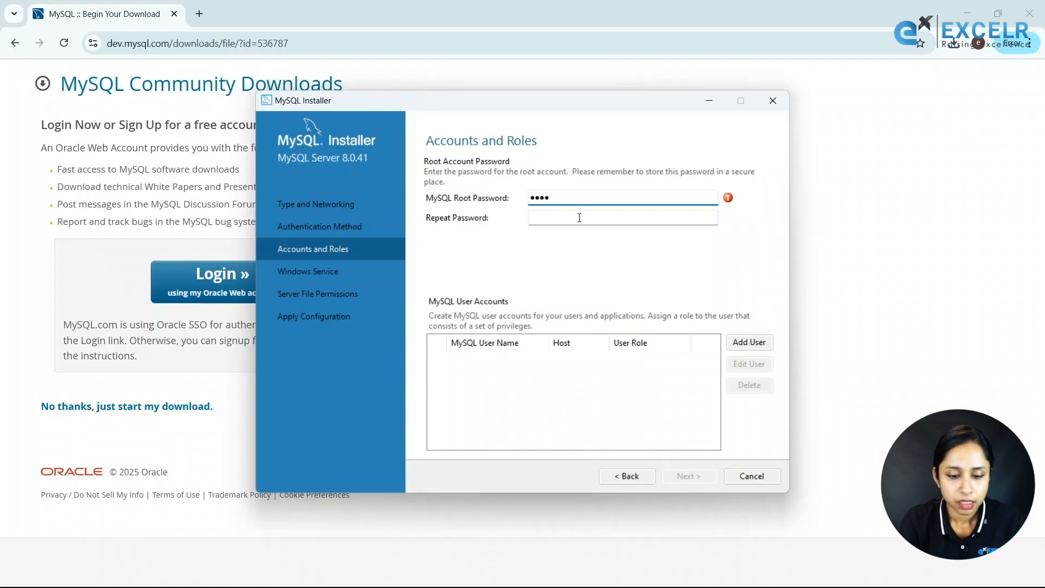
click(573, 224)
text(root)
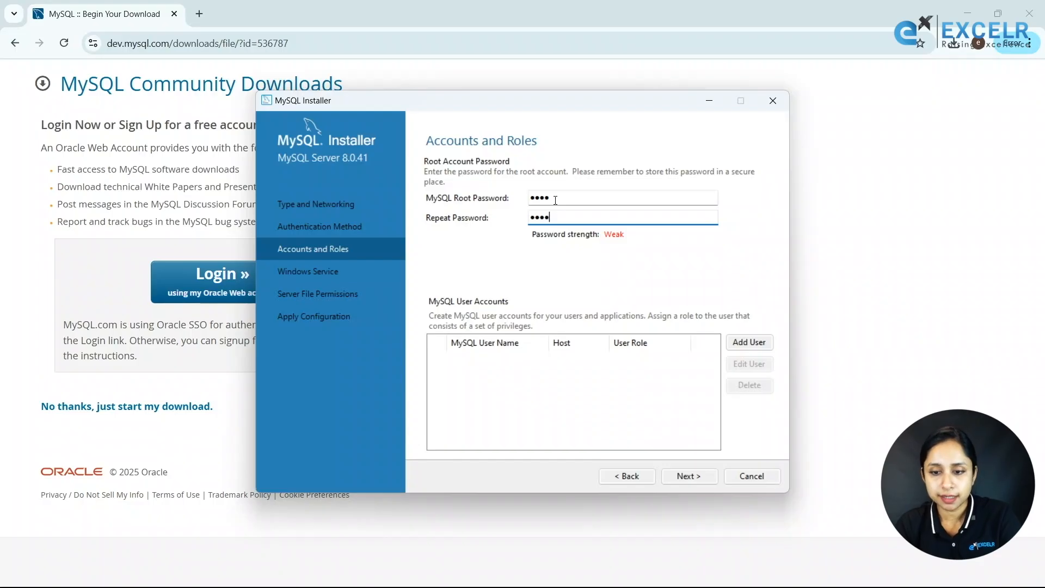
click(678, 477)
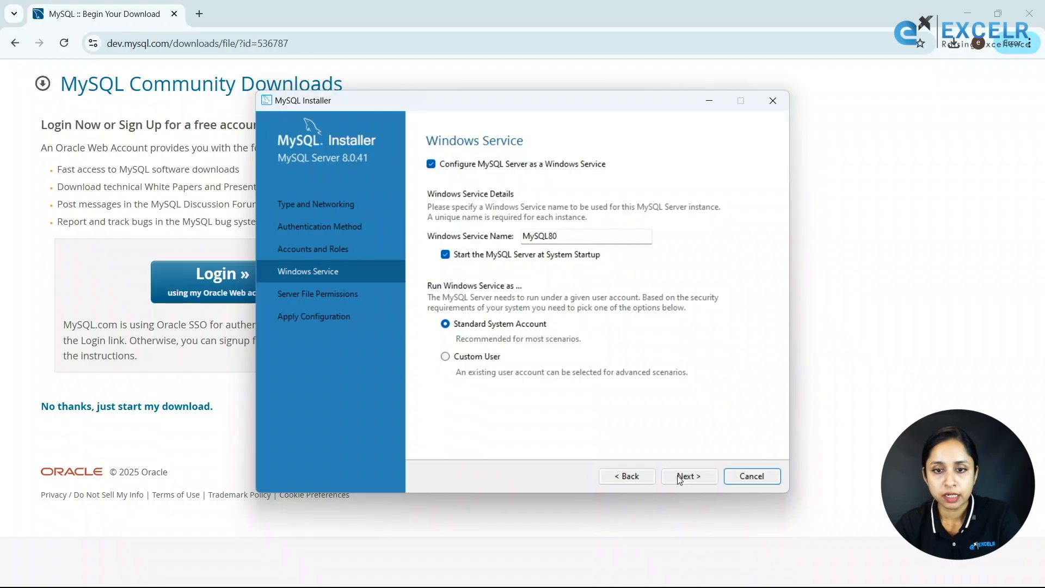
Keep the MySQL80 Windows service and default file permissions, then execute the server configuration.
click(688, 476)
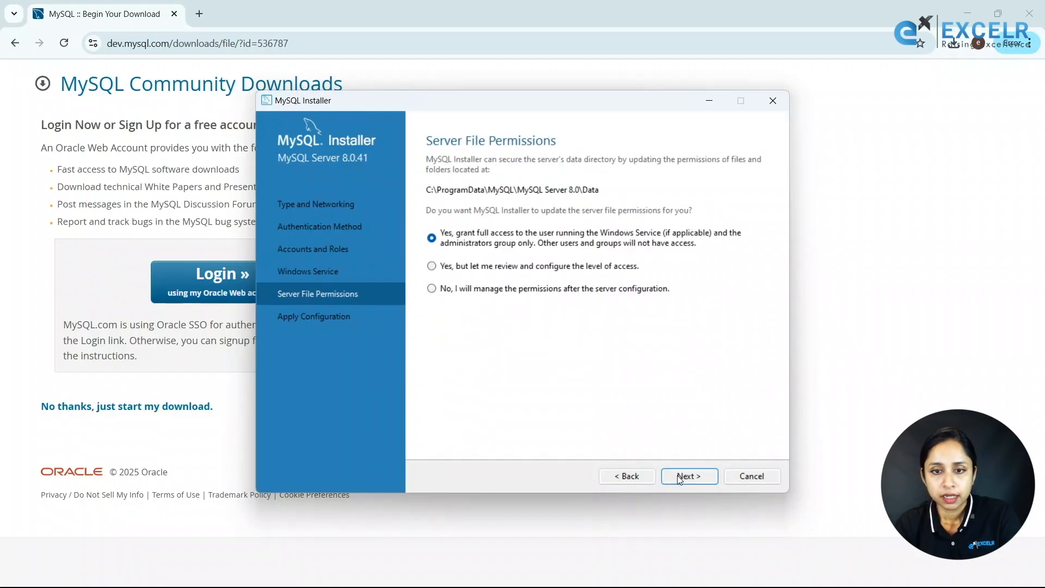
click(678, 475)
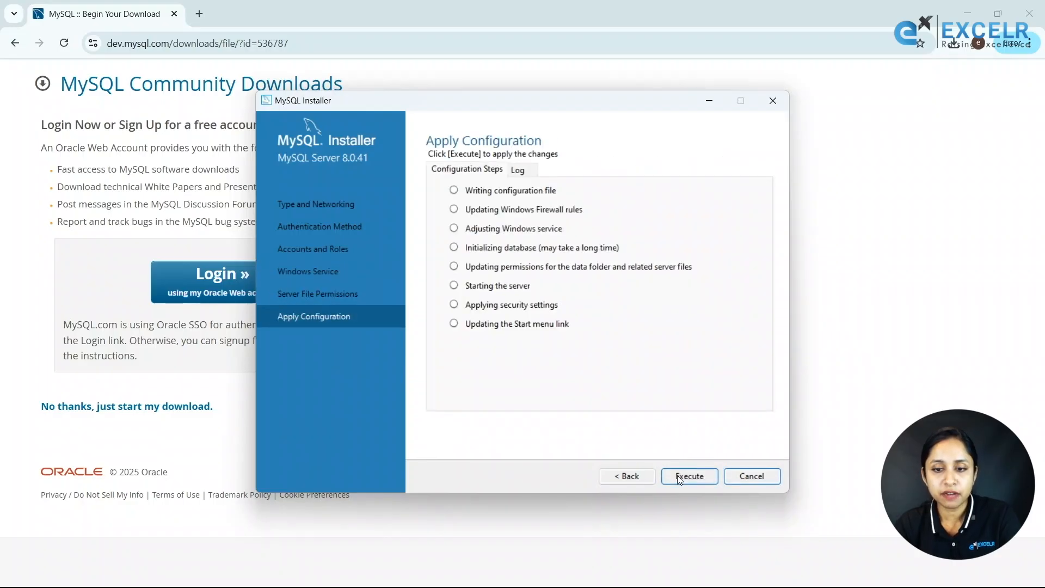
click(679, 477)
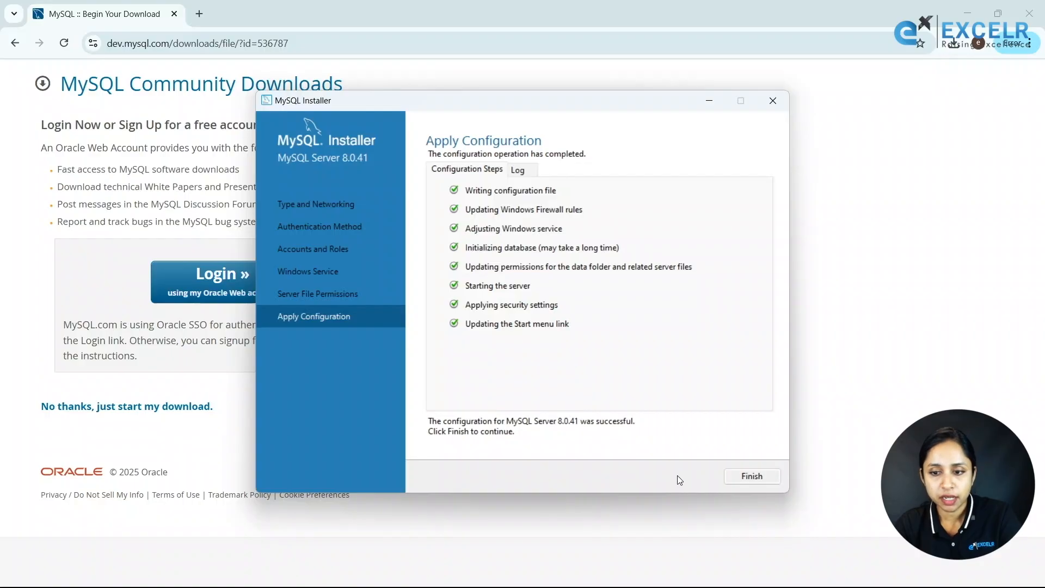
Finish product configuration and close the installer, launching MySQL Workbench after setup.
click(750, 476)
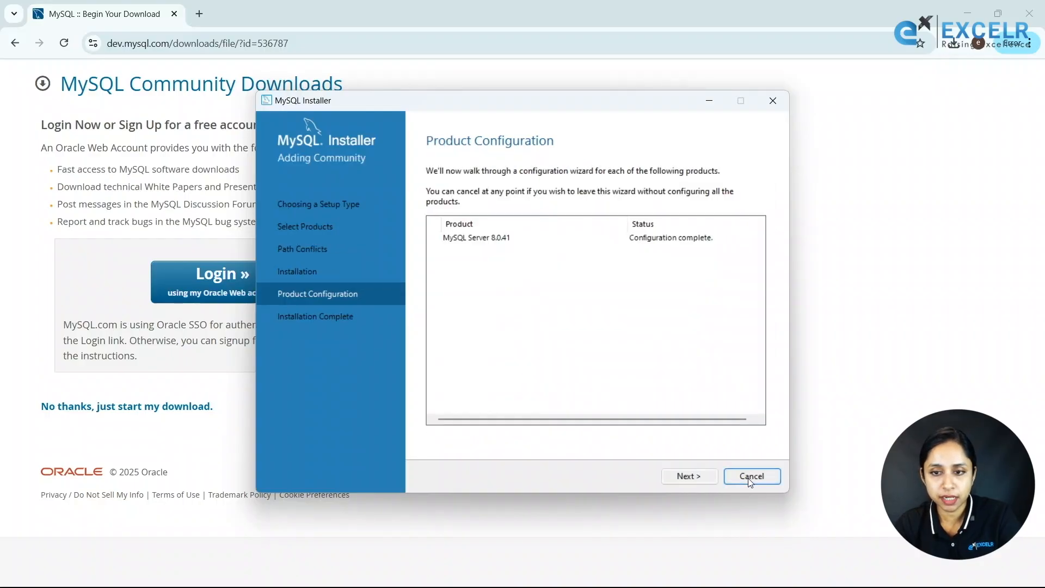
click(702, 476)
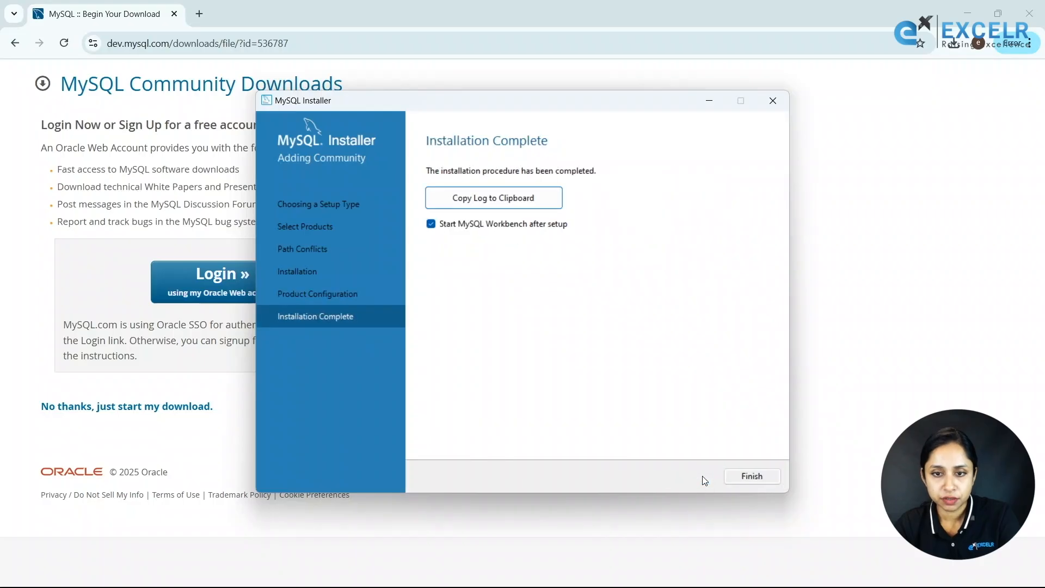
click(746, 476)
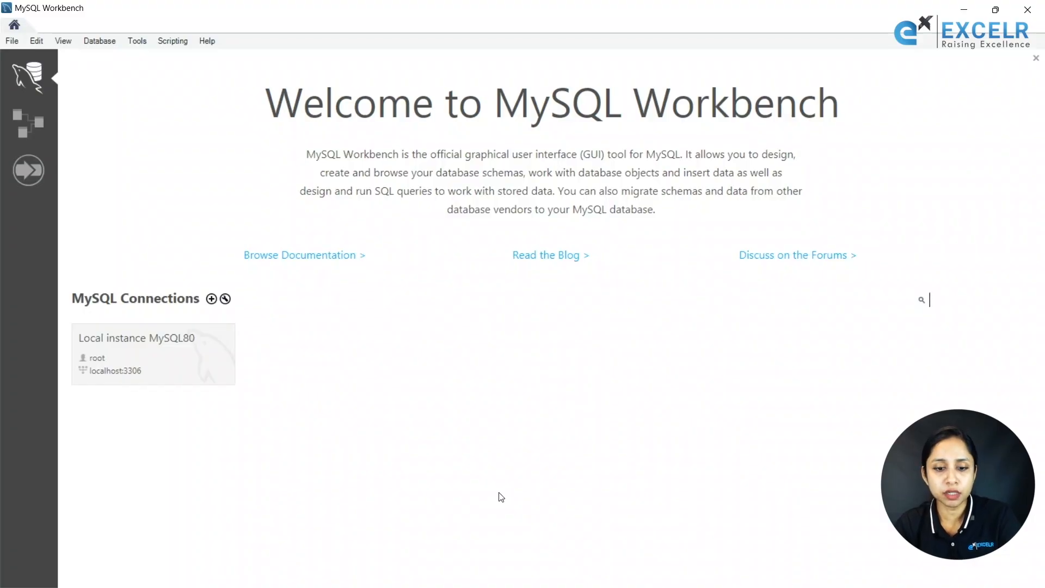
mouse_move(357, 574)
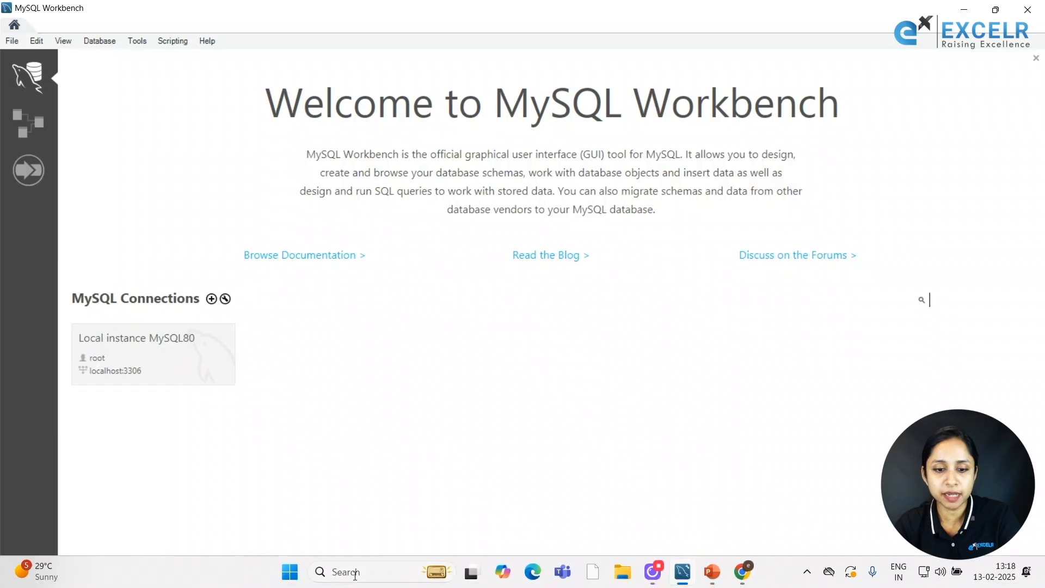
click(361, 571)
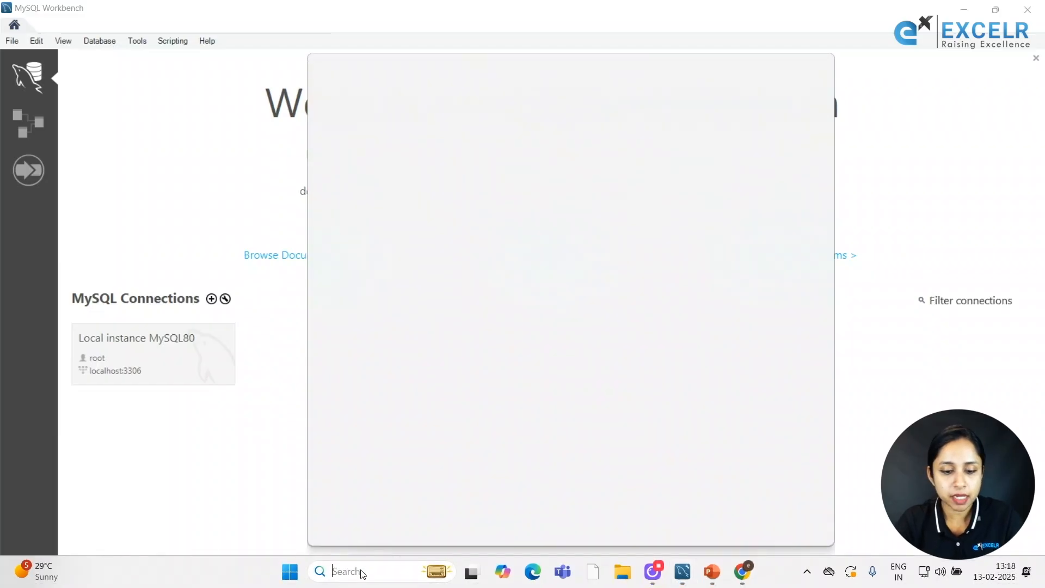
text(my )
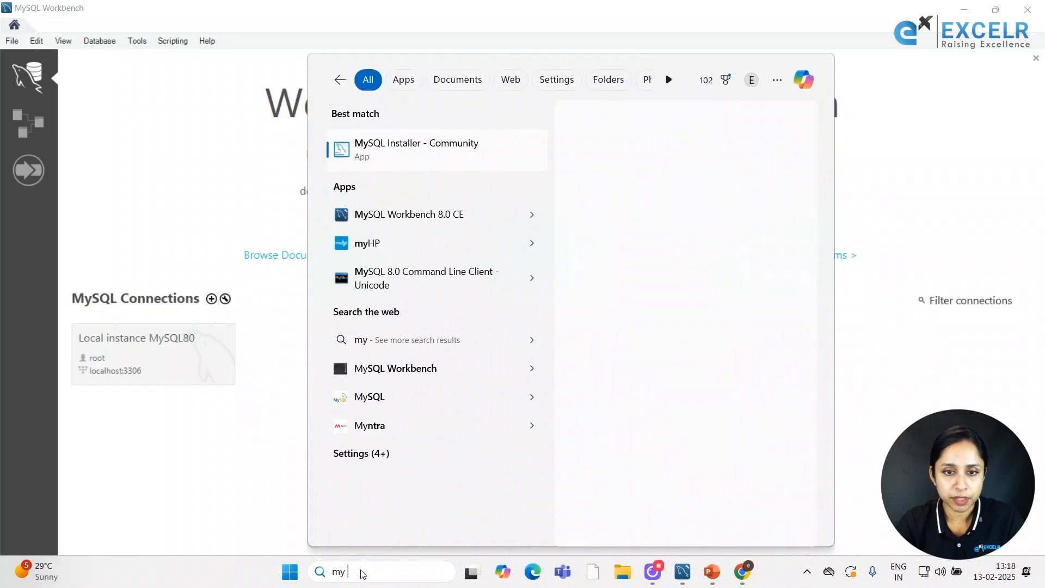
text(sql)
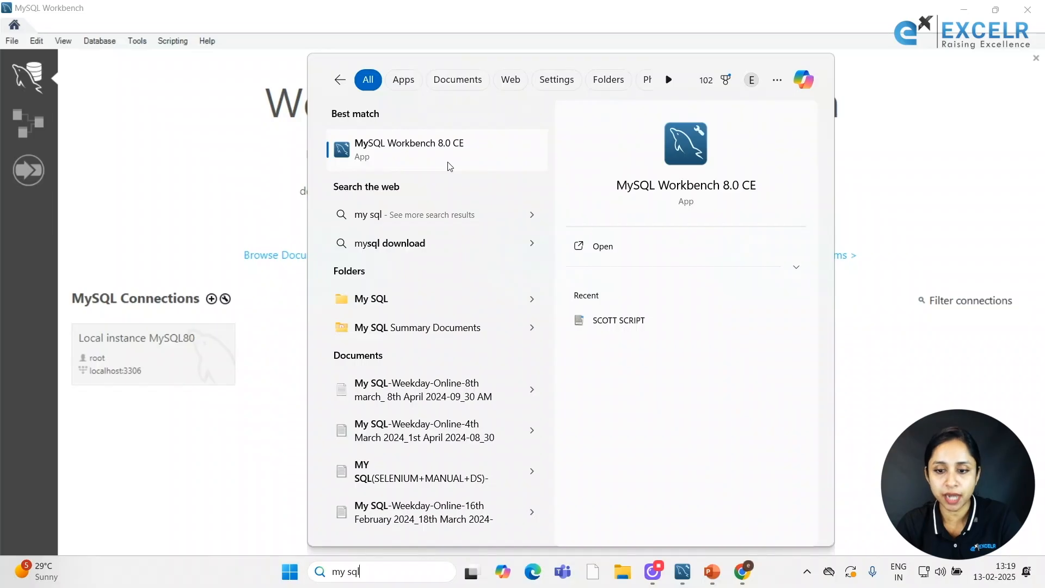
click(904, 210)
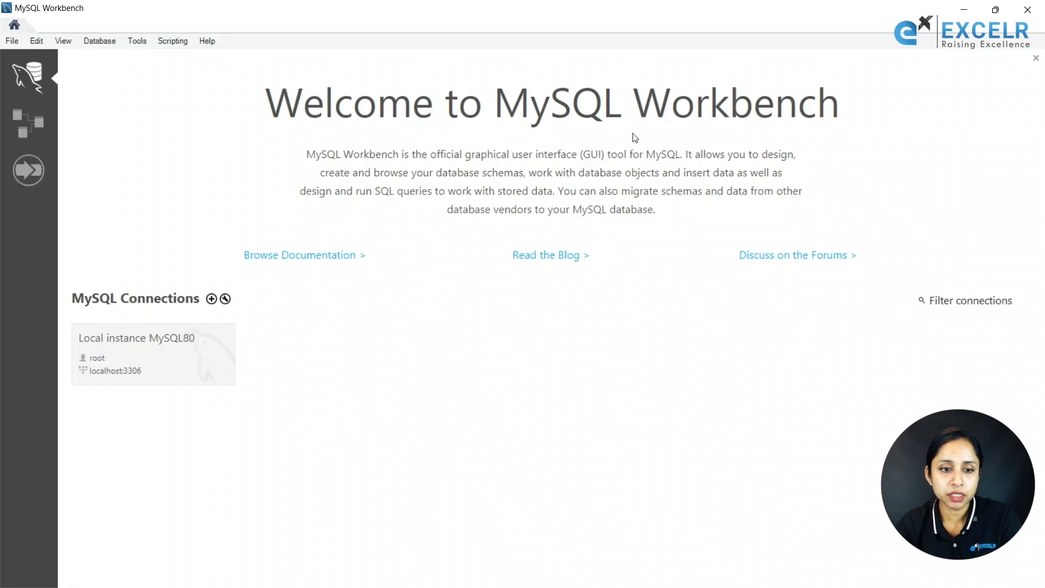
Open the Local instance MySQL80 connection and sign in with the root password.
click(132, 365)
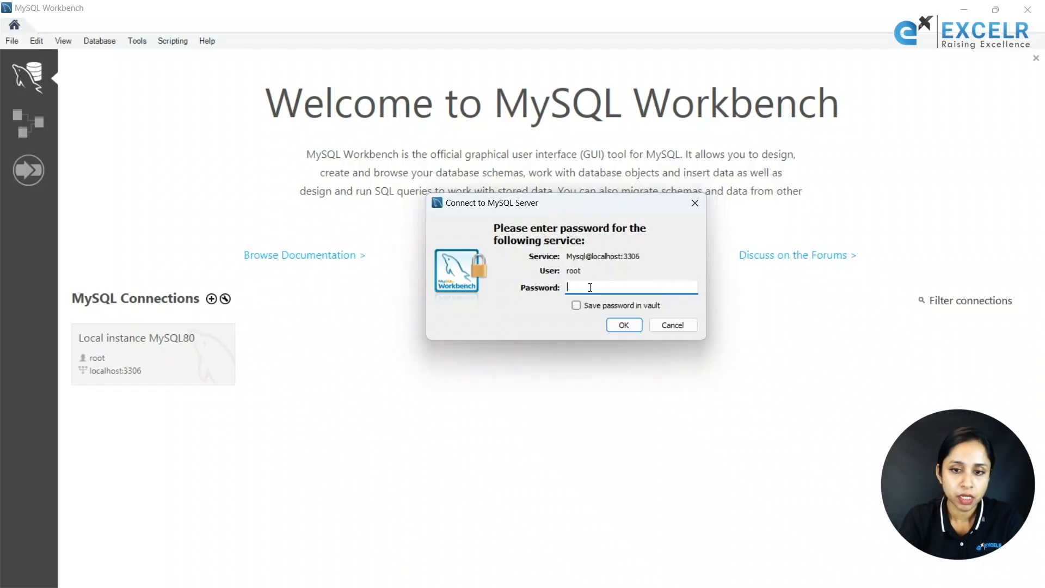
text(root)
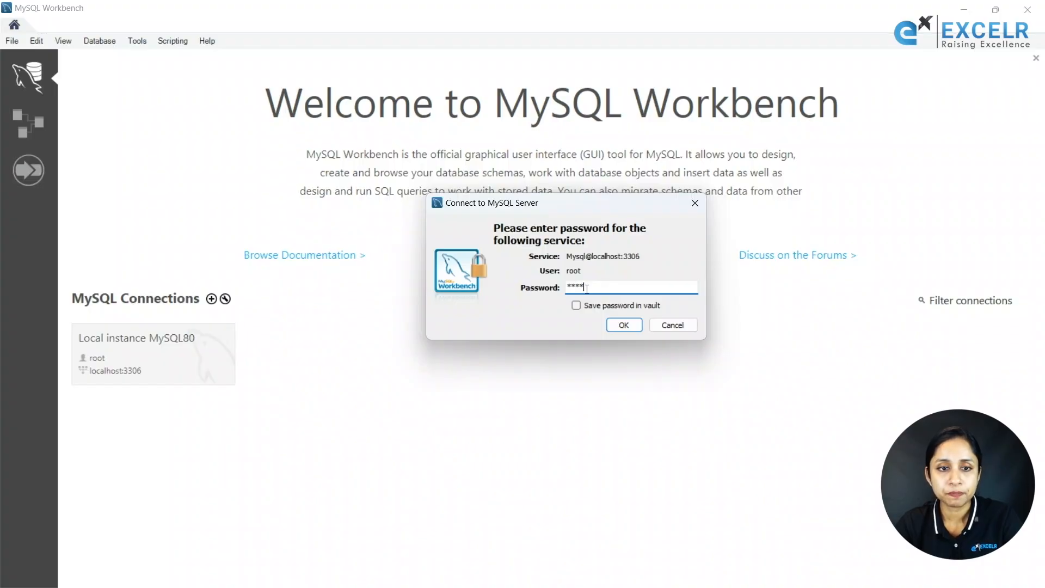
click(620, 325)
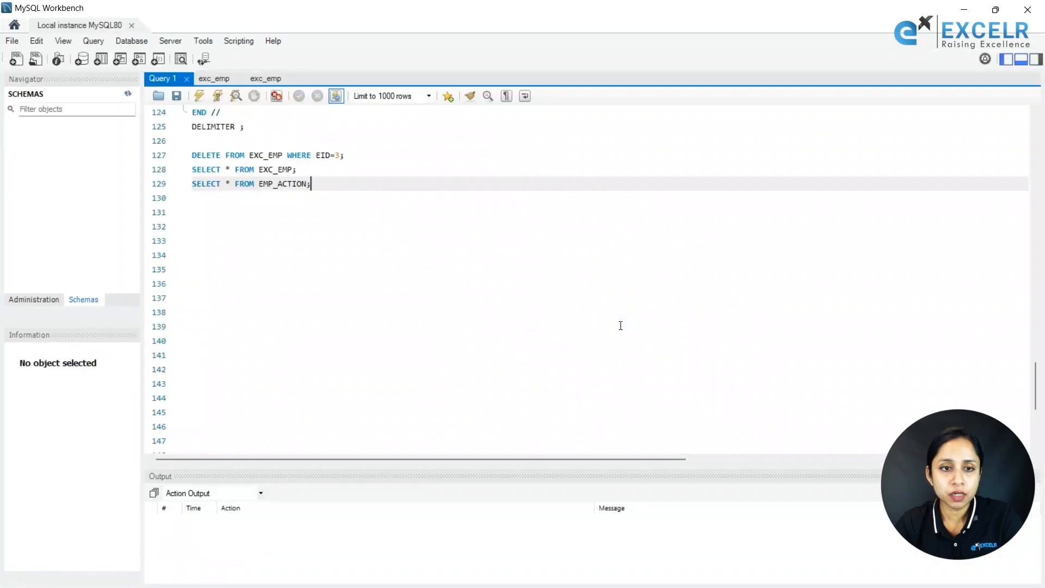
Close the Query 1 and both exc_emp script tabs, then show the SQL Additions panel.
click(185, 79)
click(189, 80)
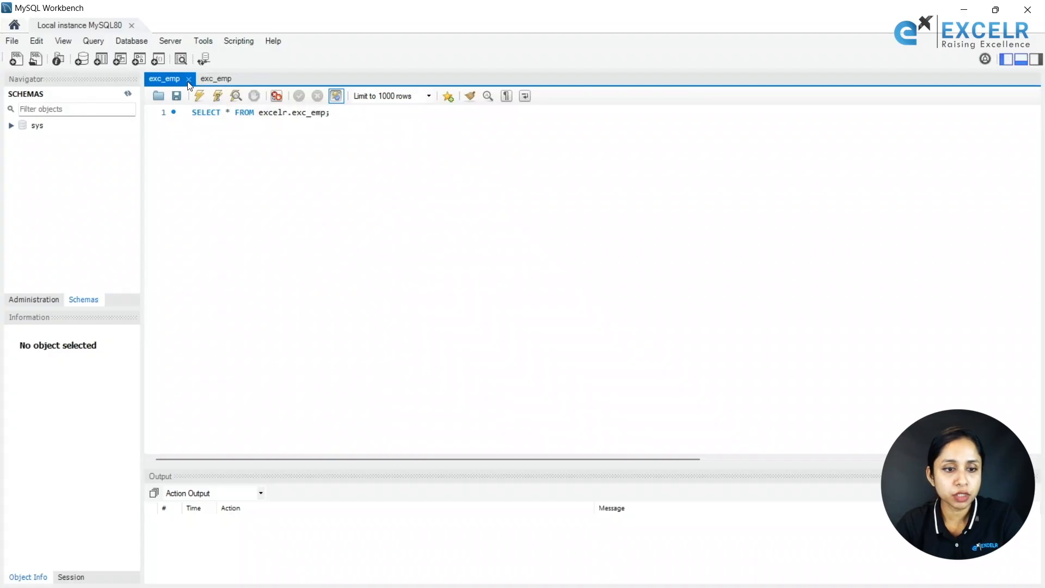
click(188, 79)
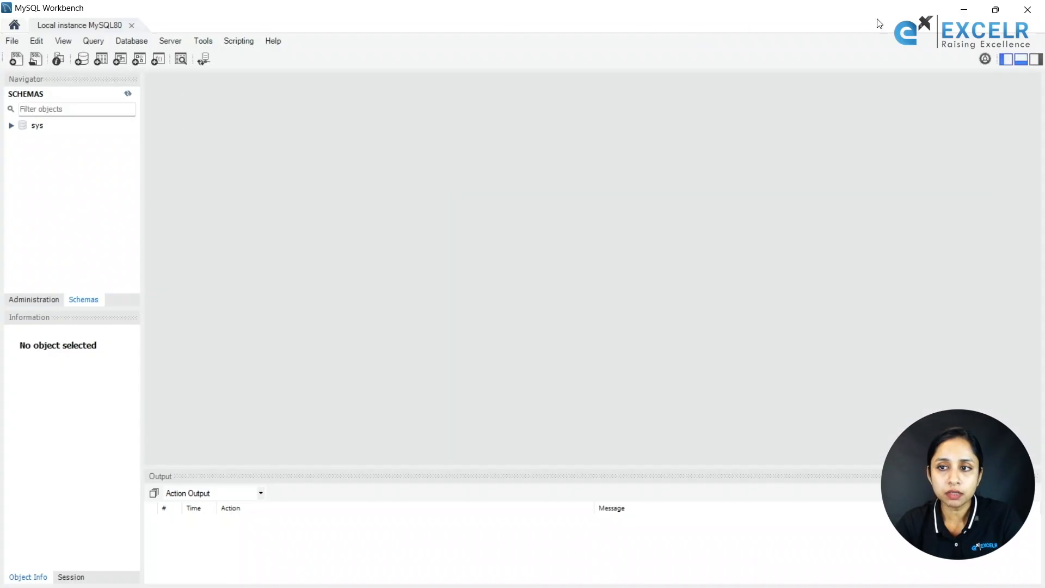
click(1033, 61)
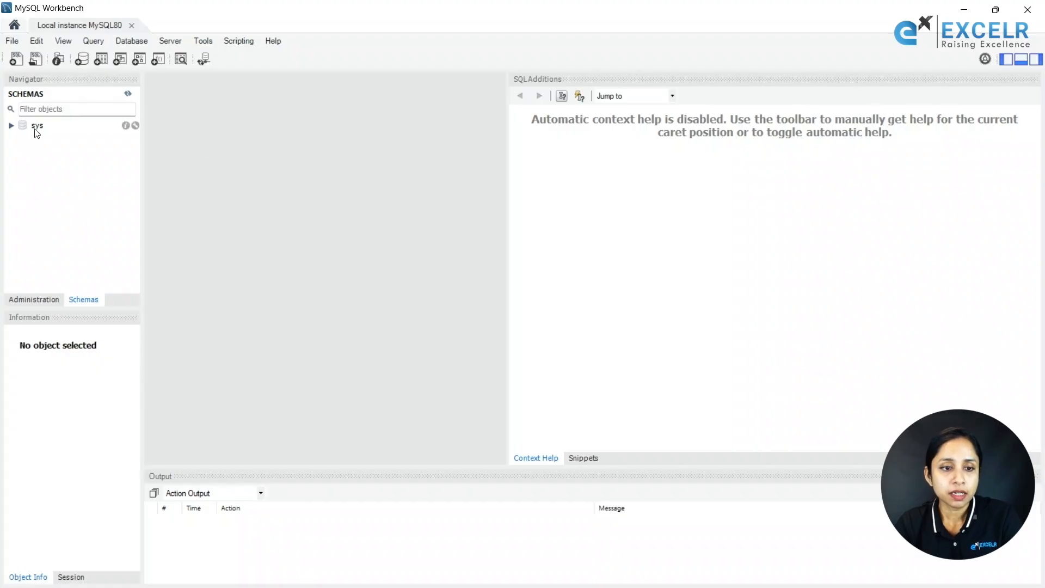
click(46, 302)
click(77, 305)
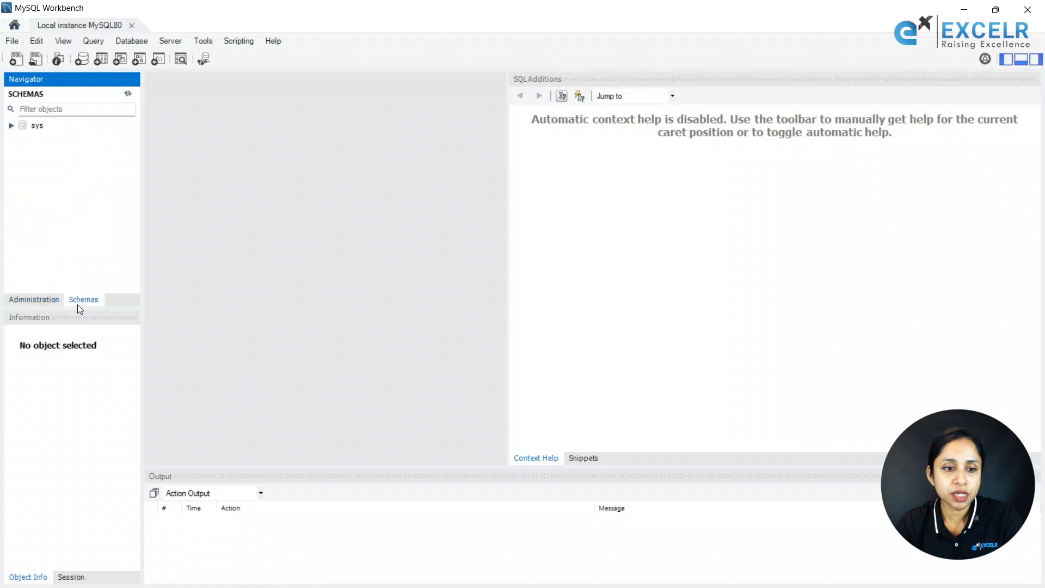
click(43, 303)
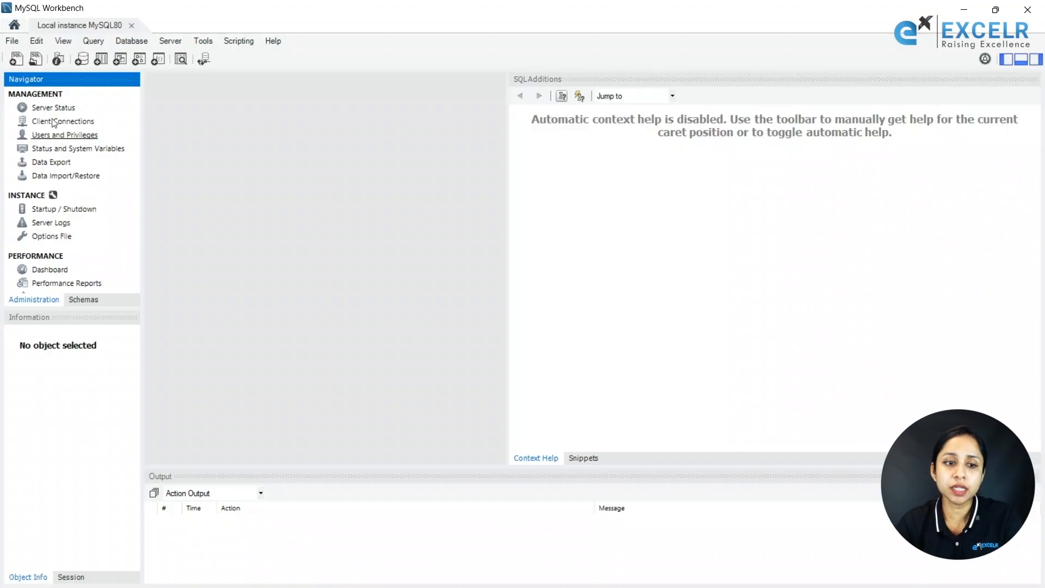
click(74, 299)
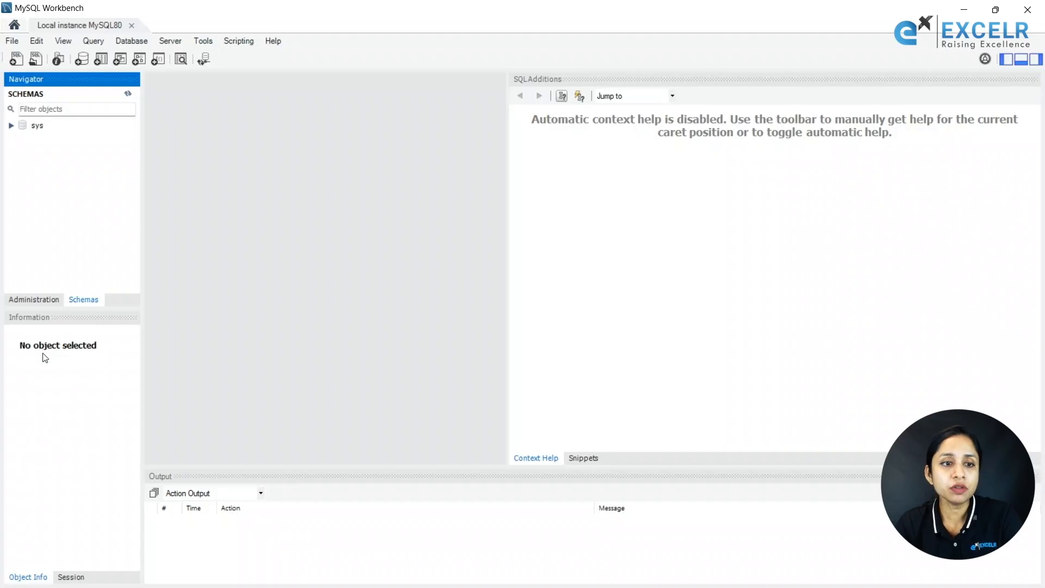
click(24, 124)
double_click(24, 126)
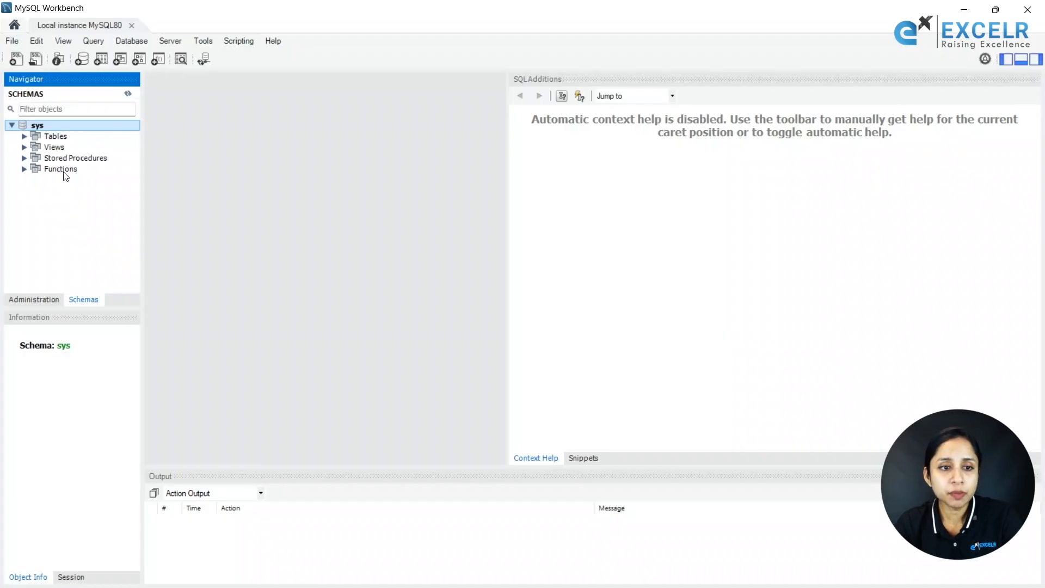
double_click(47, 134)
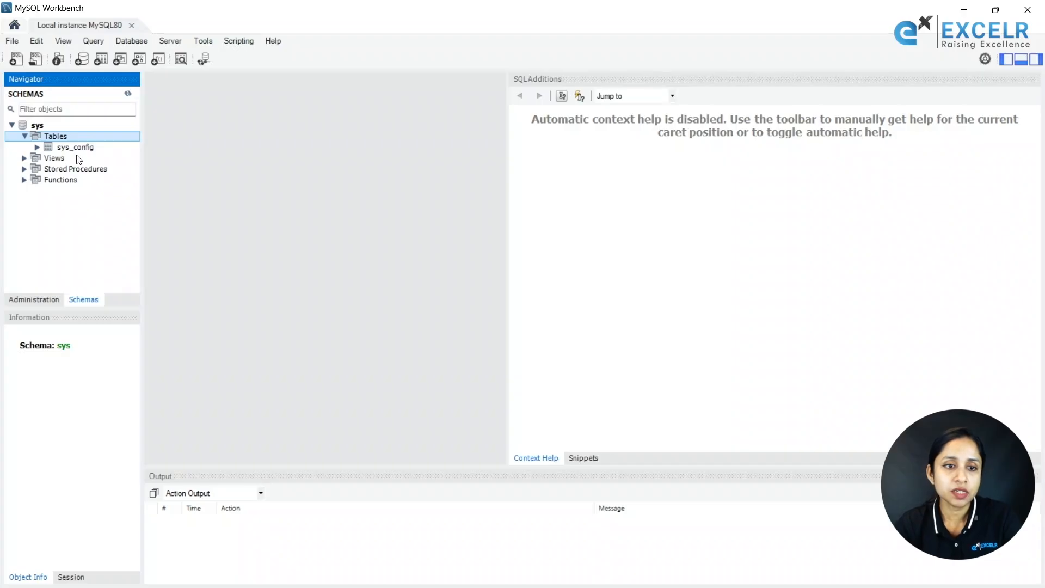
click(72, 149)
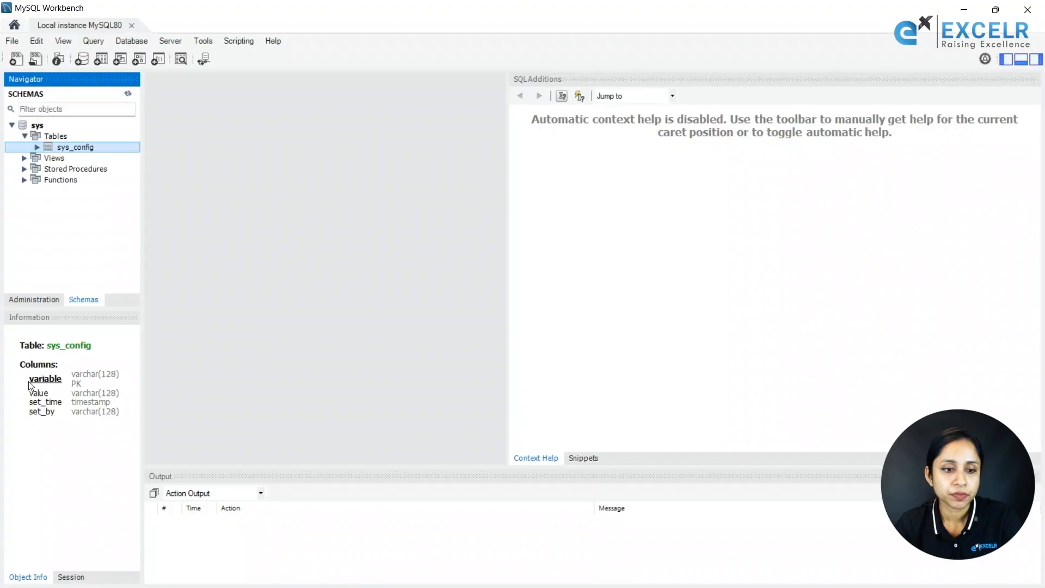
double_click(48, 159)
scroll(127, 265, down, 15)
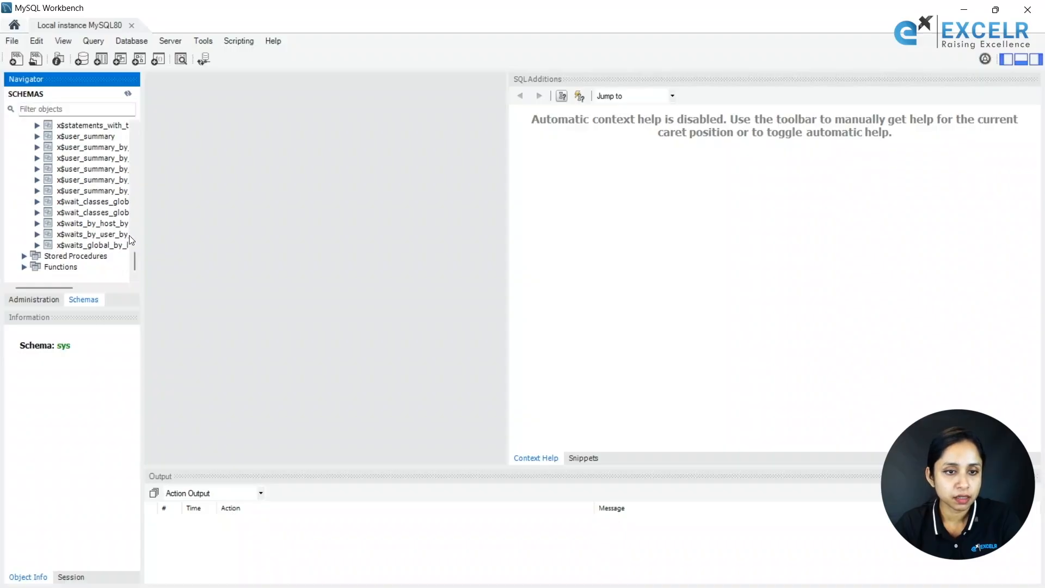
drag(136, 260, 135, 141)
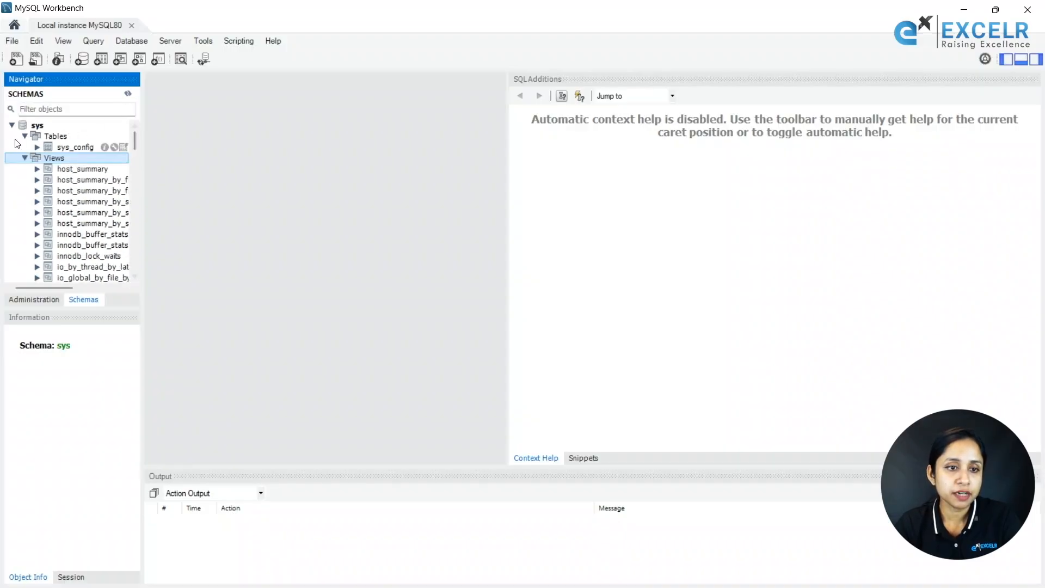
double_click(28, 126)
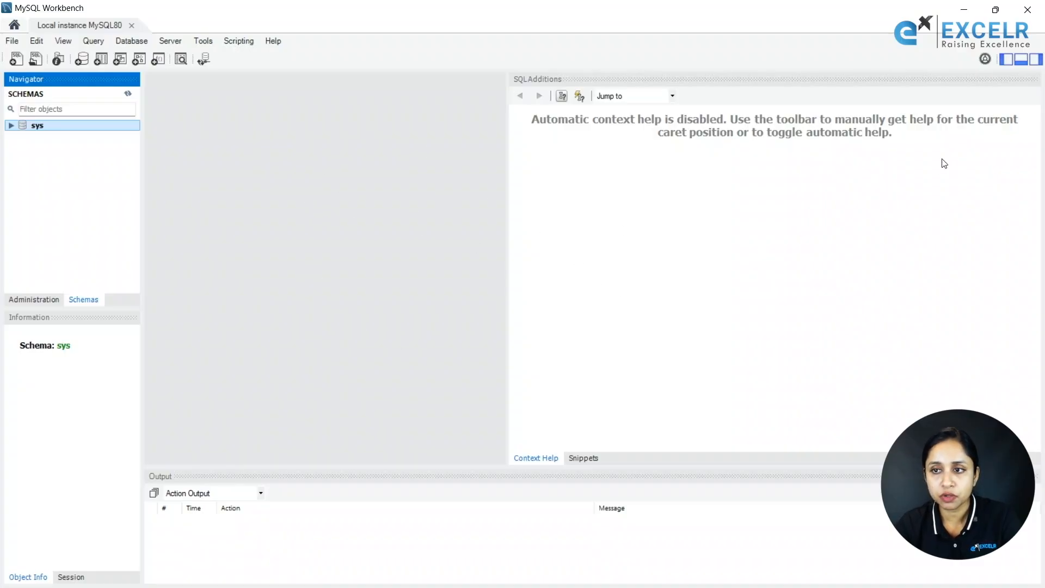
Hide the SQL Additions panel and create a new empty SQL File 5 query tab.
click(1035, 60)
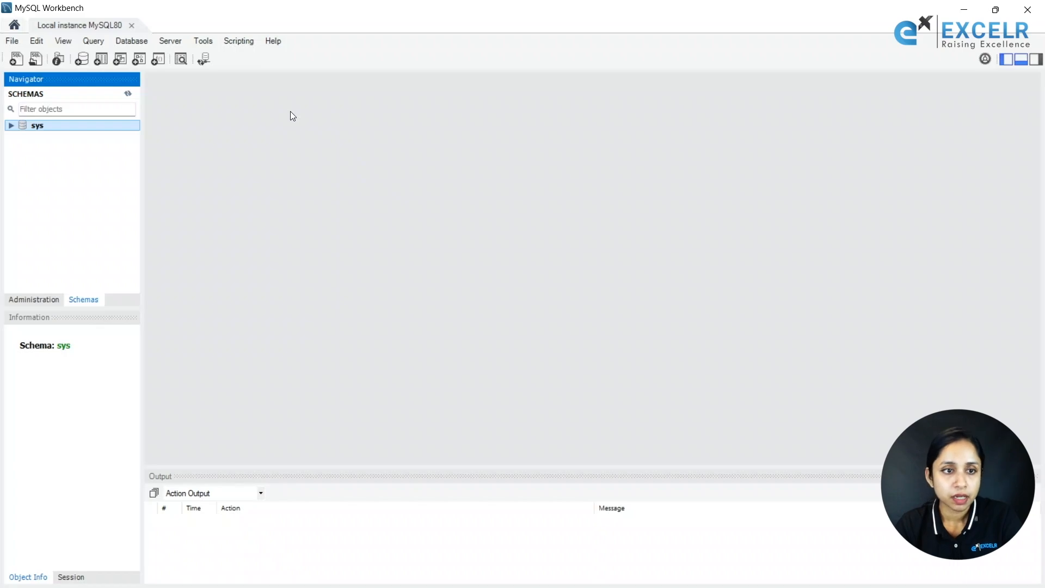
click(16, 60)
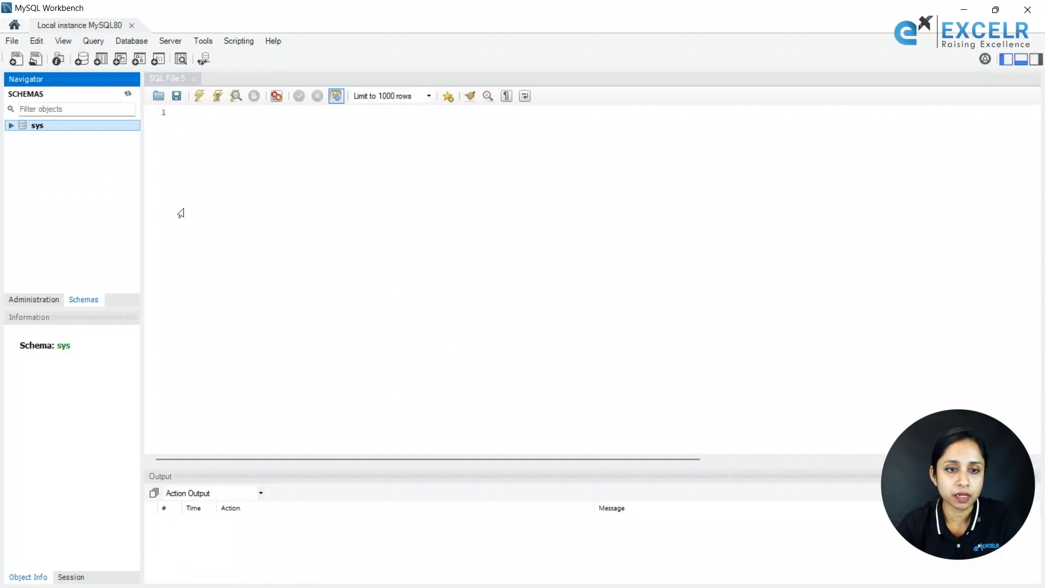
click(207, 162)
scroll(208, 162, up, 4)
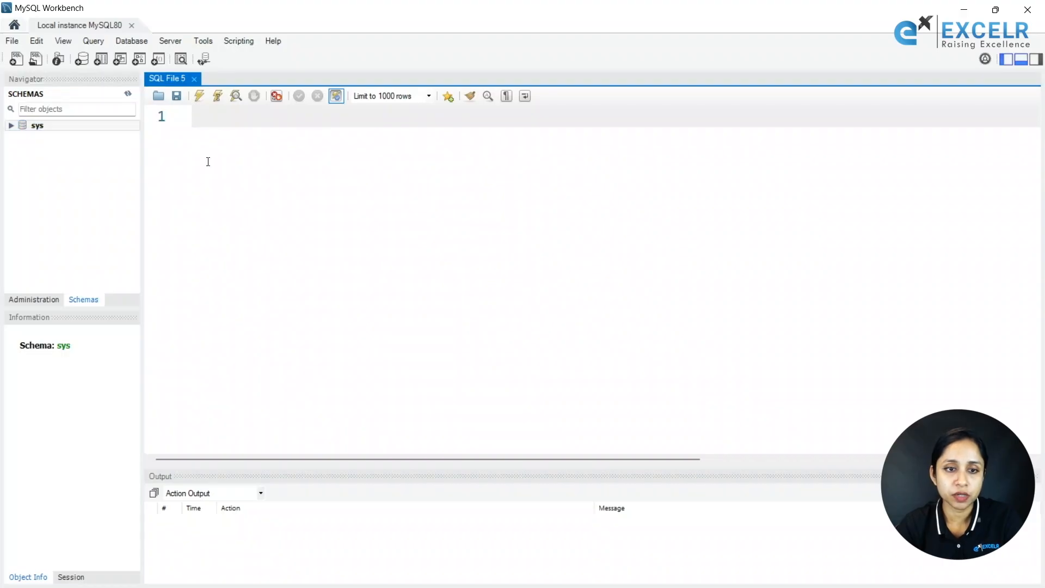
scroll(208, 162, down, 3)
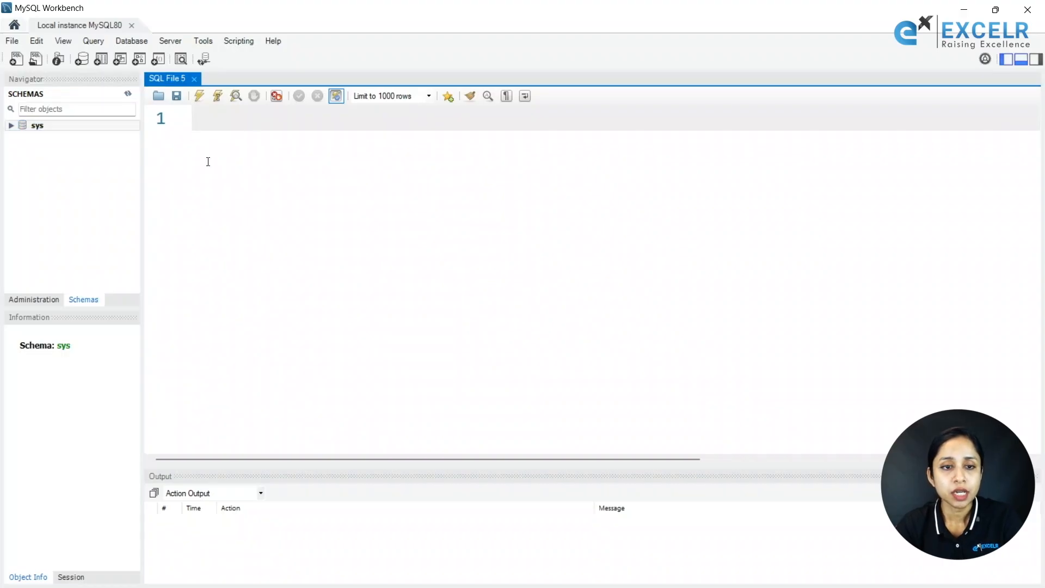
scroll(208, 162, up, 2)
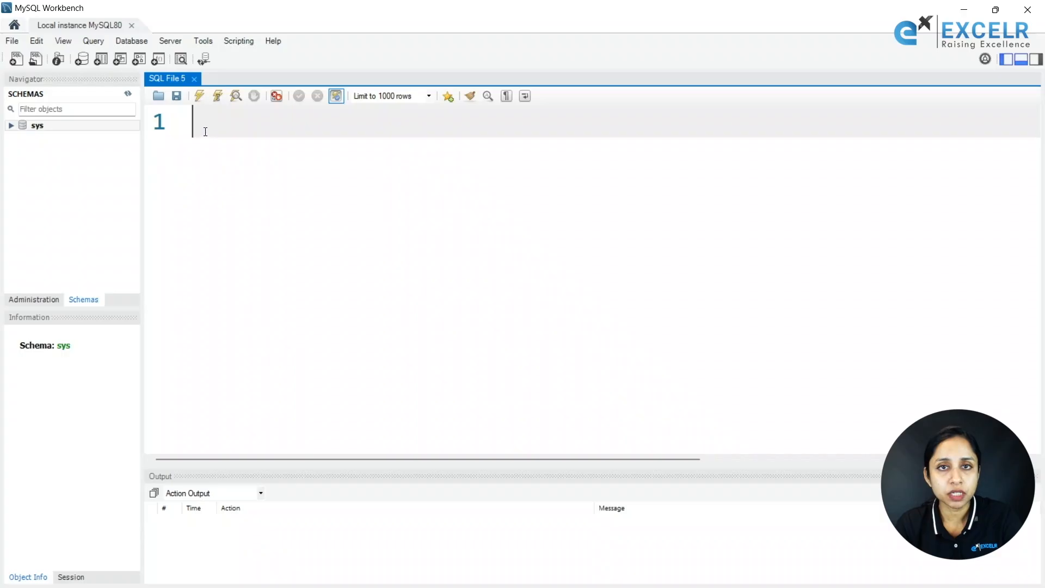